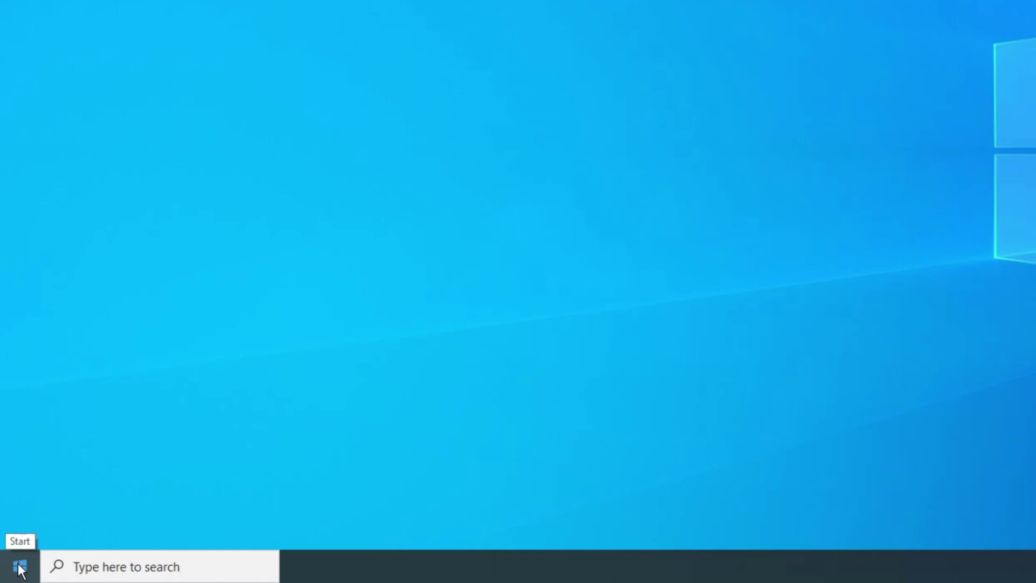
# - Bring up the Run dialog from the Start menu, move it higher, and enter ncpa.cpl
pyautogui.rightClick(19, 570)
pyautogui.moveTo(68, 516)
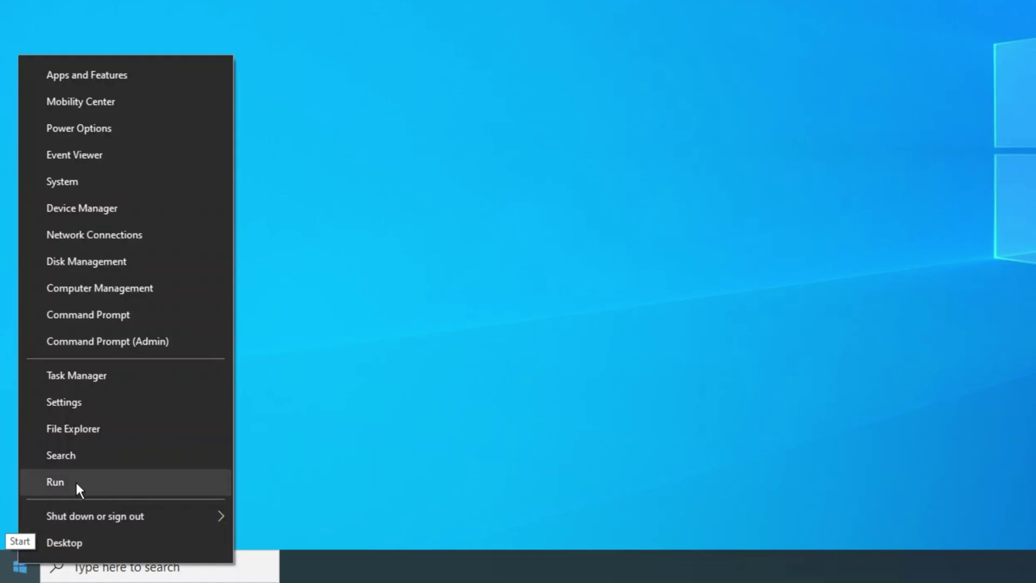
pyautogui.click(121, 490)
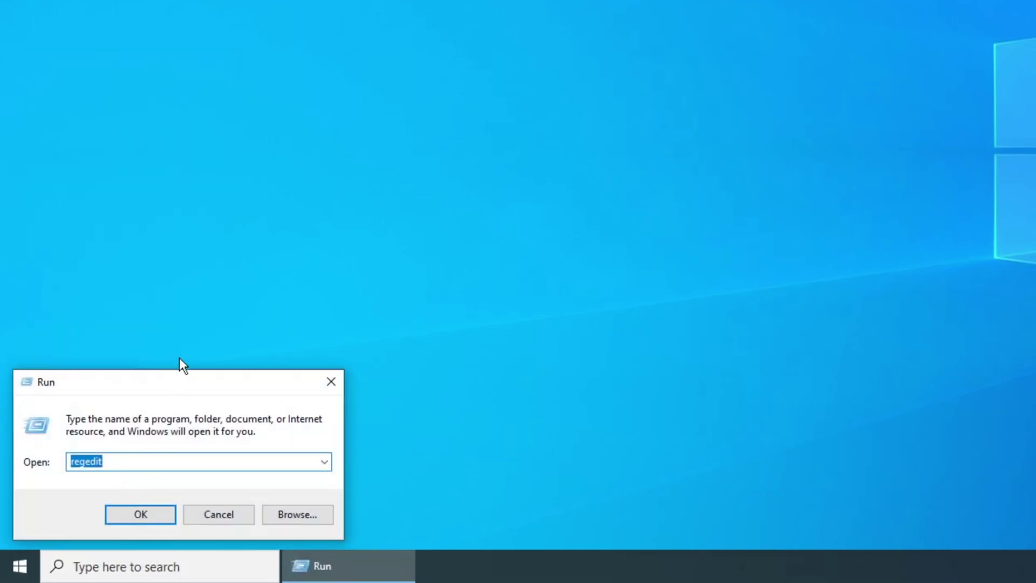
pyautogui.moveTo(180, 378); pyautogui.dragTo(691, 132)
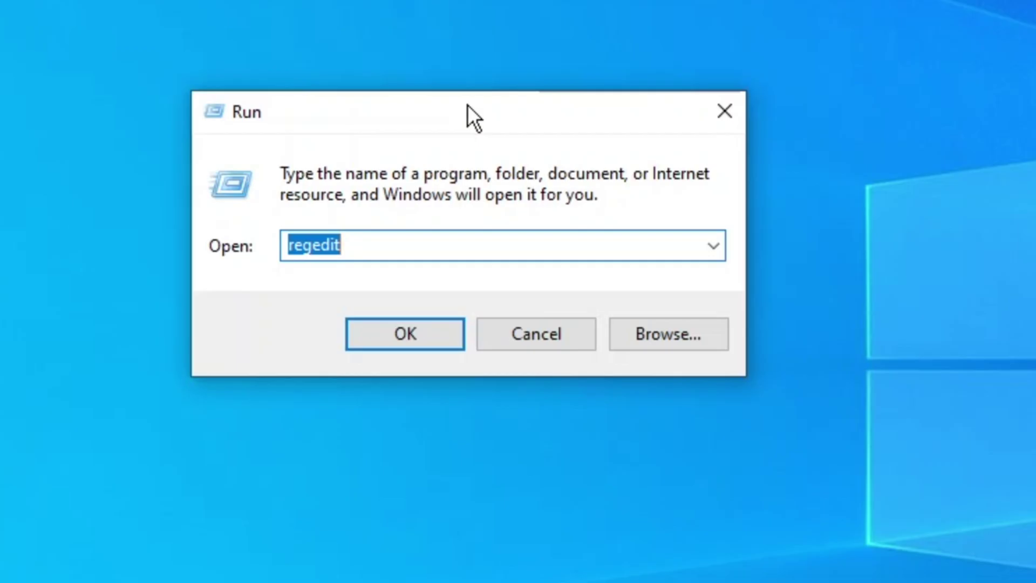
pyautogui.write('ncpa')
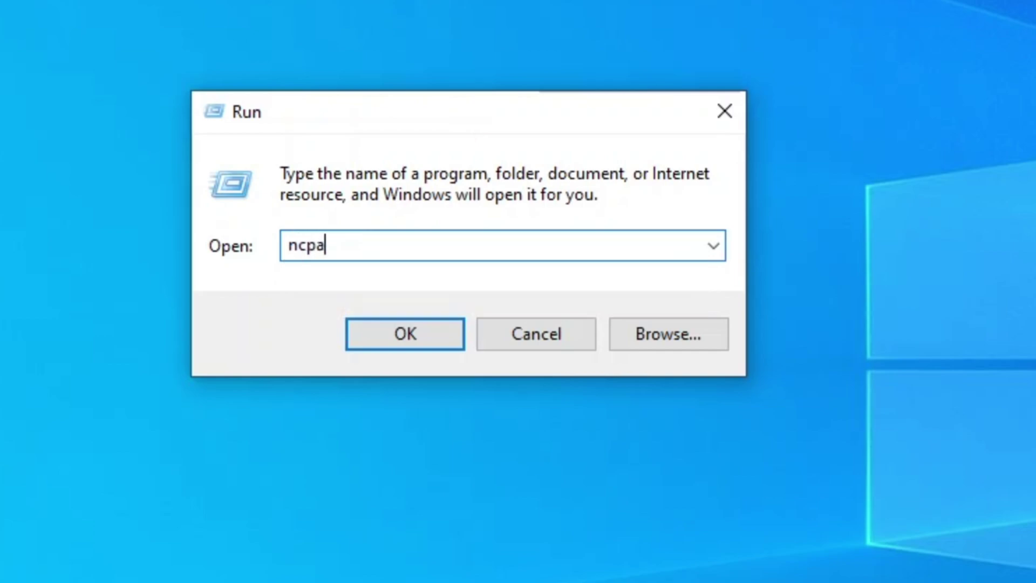
pyautogui.write('.cpl')
# - Launch Network Connections and open the Wi-Fi connection's Properties, centred on screen
pyautogui.click(403, 336)
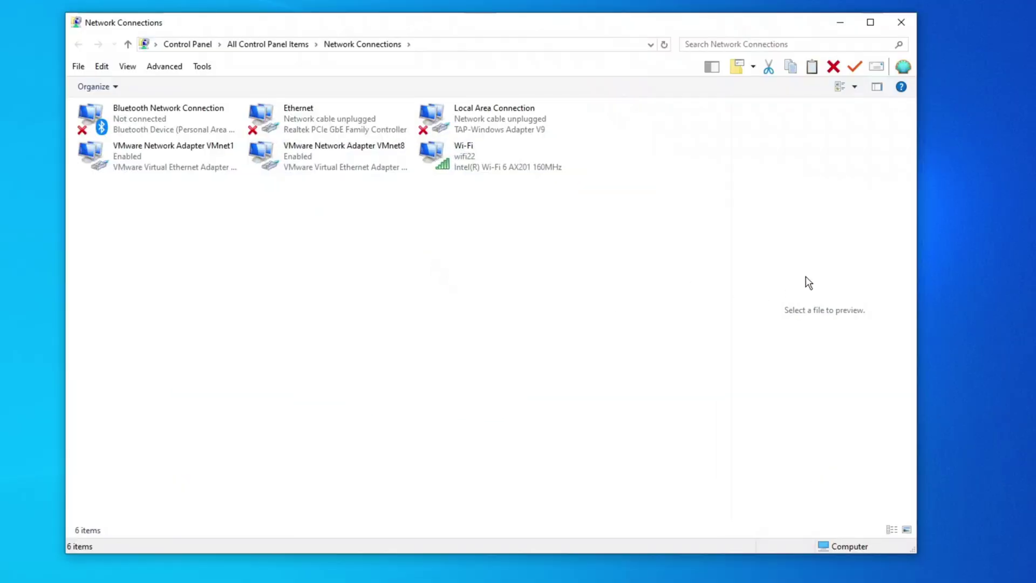
pyautogui.click(455, 154)
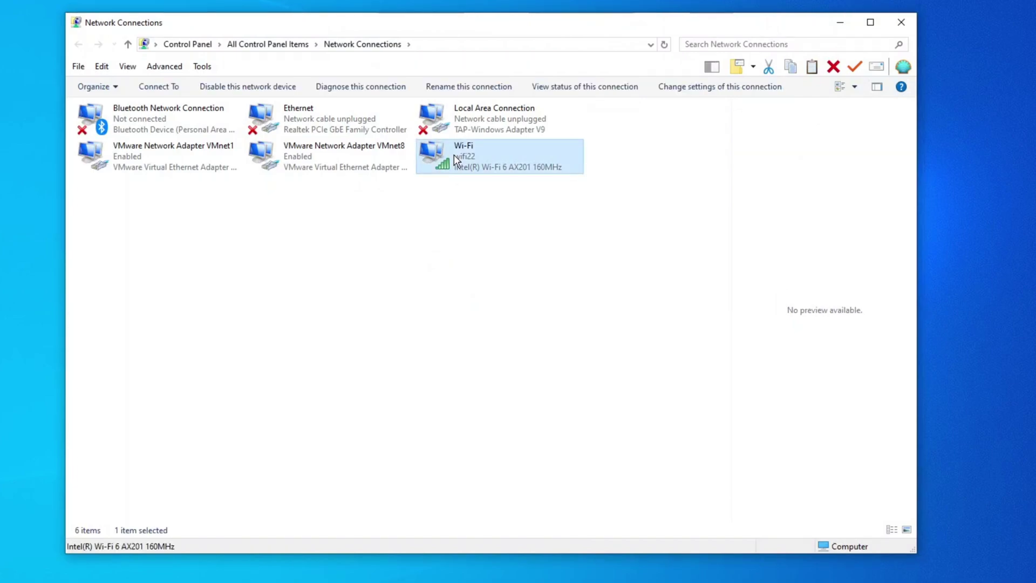
pyautogui.rightClick(454, 154)
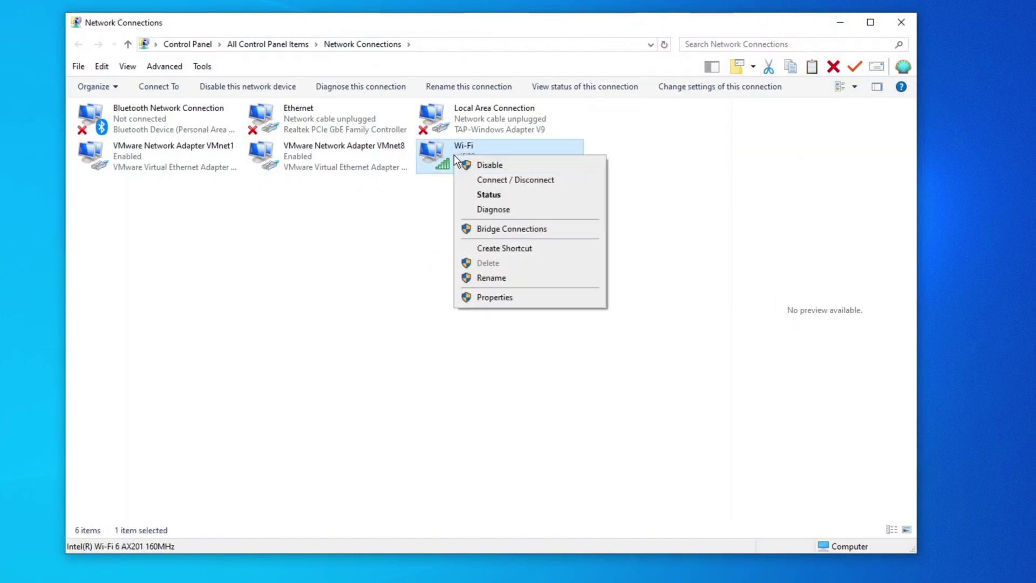
pyautogui.click(526, 301)
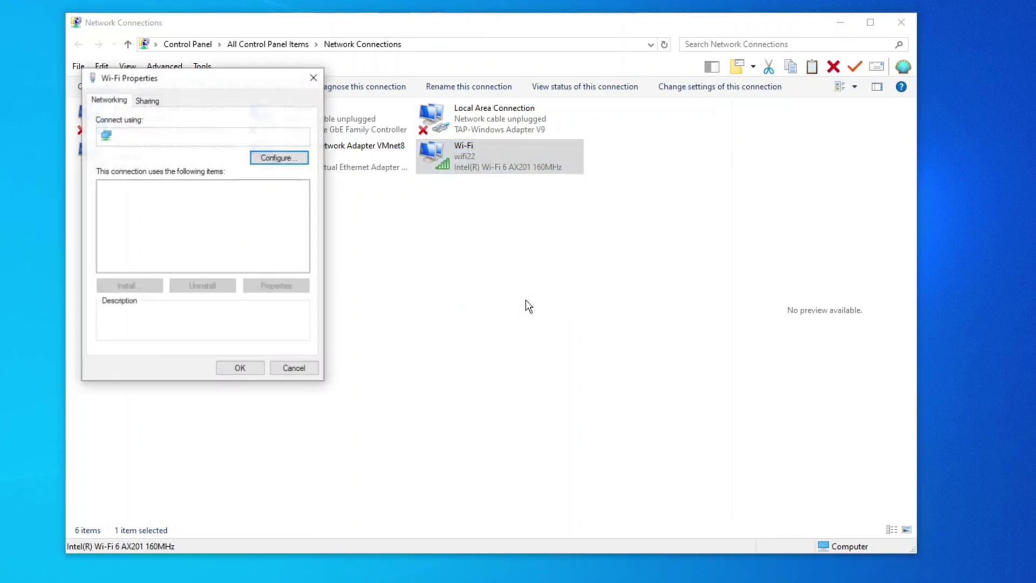
pyautogui.moveTo(193, 78); pyautogui.dragTo(468, 128)
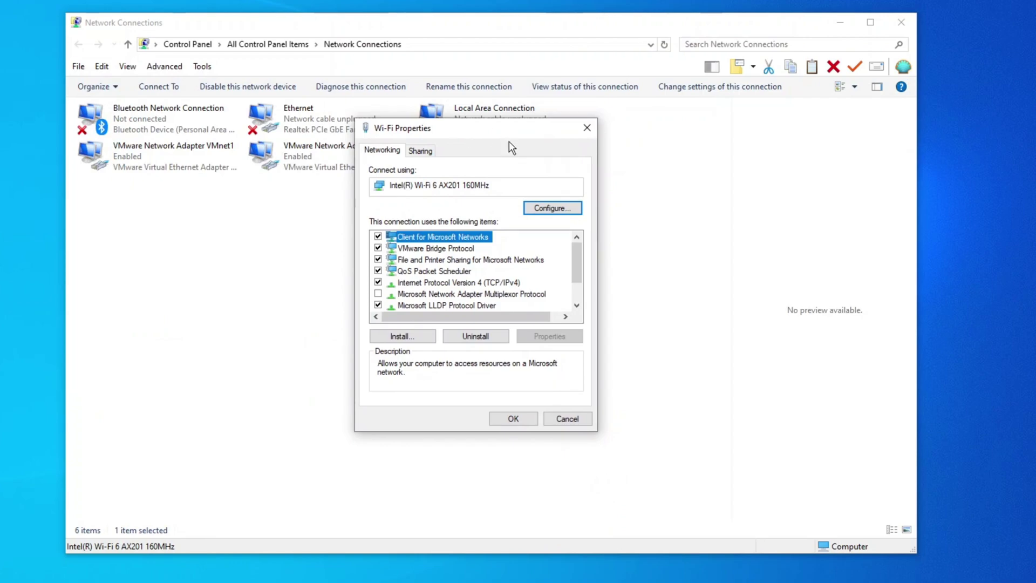
# - Select Internet Protocol Version 4 (TCP/IPv4) in the Wi-Fi item list and open its properties
pyautogui.click(463, 283)
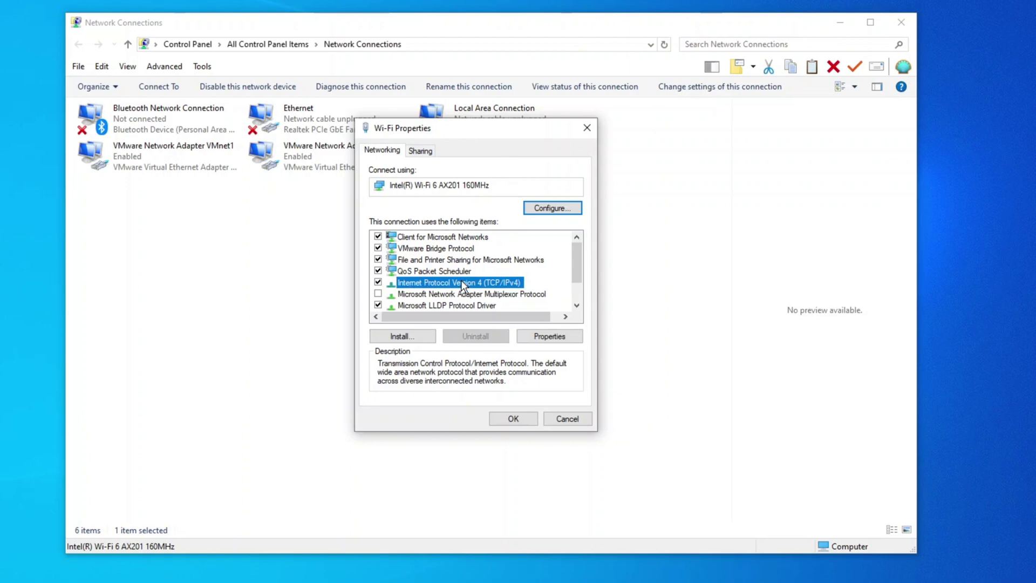
pyautogui.click(559, 338)
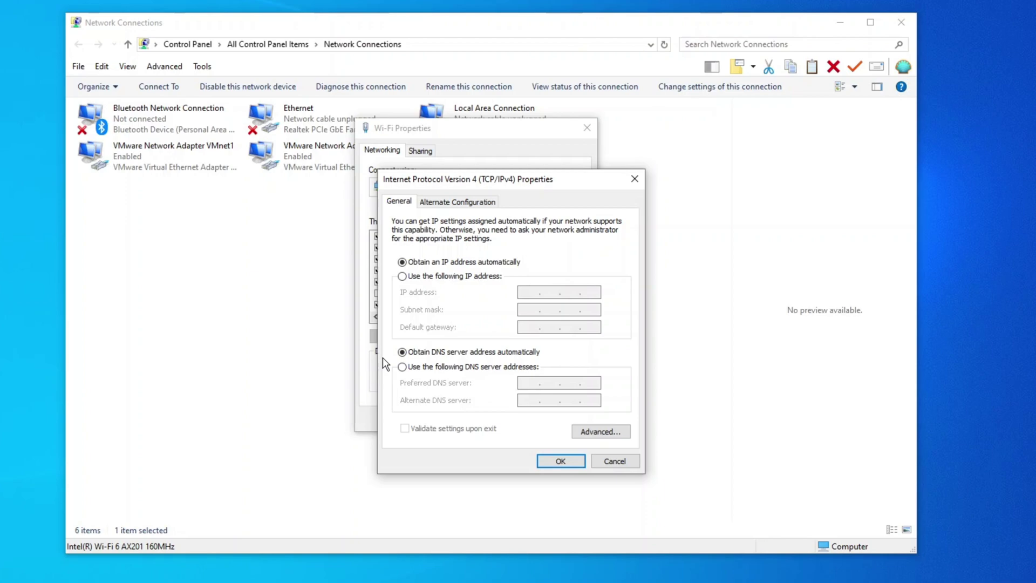
# - Set manual DNS servers, 1.1.1.1 preferred and 1.0.0.1 alternate, and confirm with OK
pyautogui.click(403, 367)
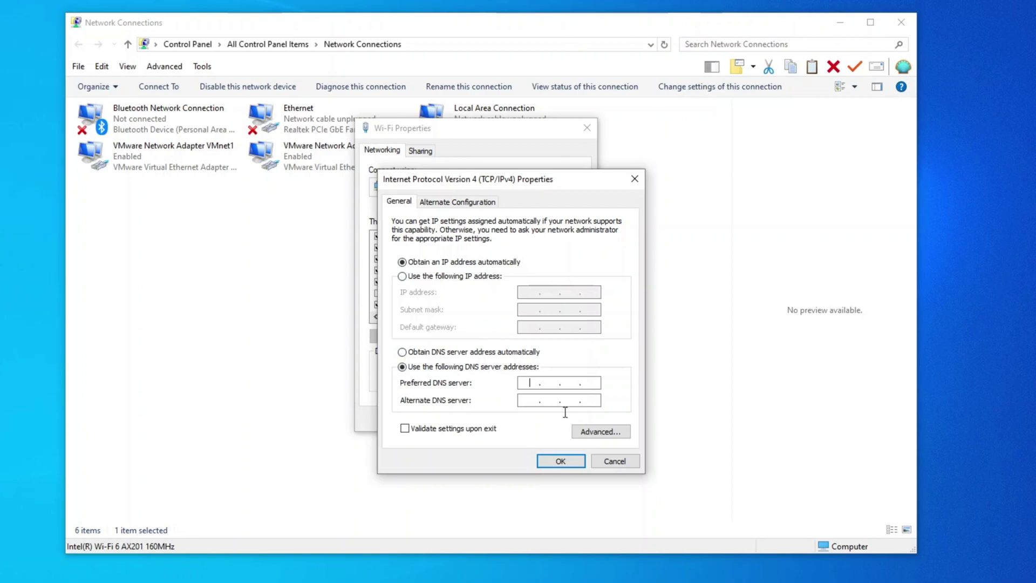
pyautogui.click(547, 382)
pyautogui.write('1.1.1.1')
pyautogui.press('Tab')
pyautogui.write('1')
pyautogui.click(551, 403)
pyautogui.write('001')
pyautogui.click(559, 461)
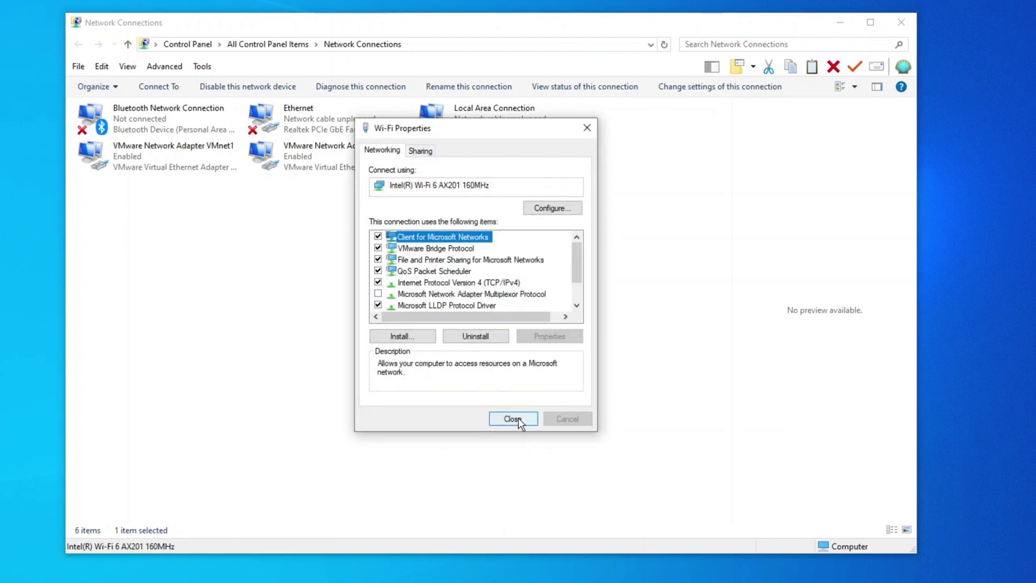
# - Close Wi-Fi Properties to apply the changes and relaunch Network Connections via Run
pyautogui.click(530, 418)
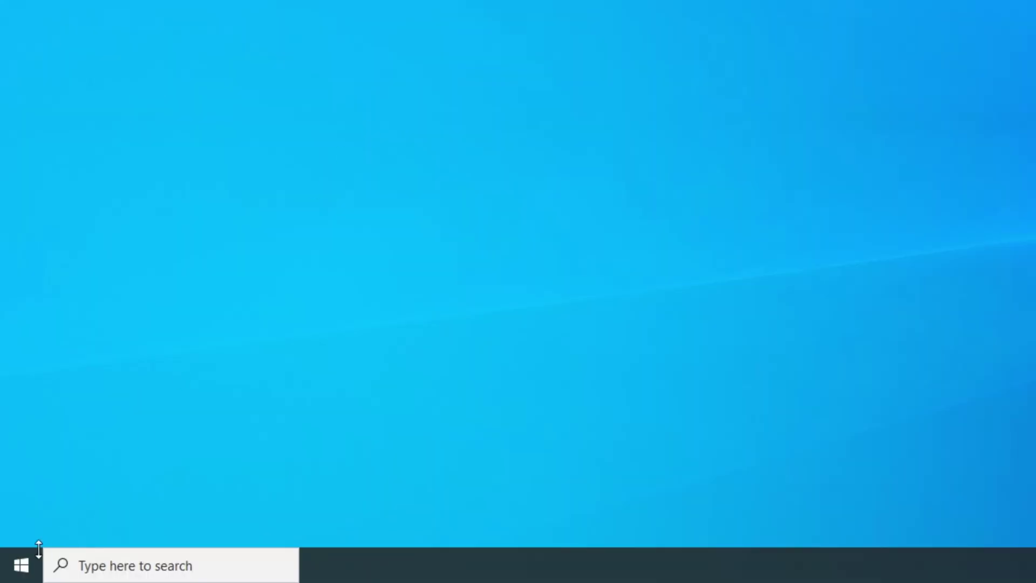
pyautogui.rightClick(22, 561)
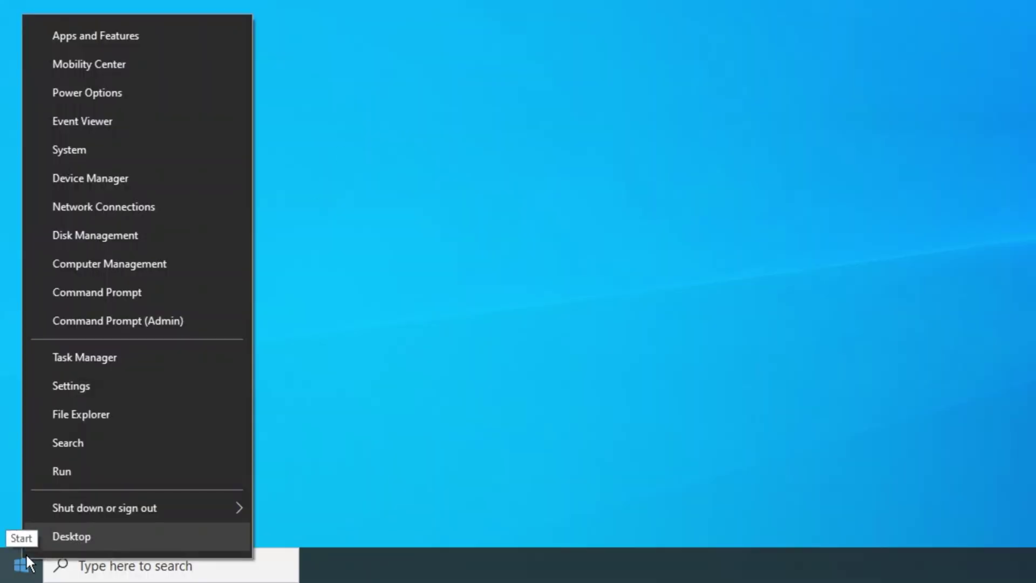
pyautogui.click(114, 472)
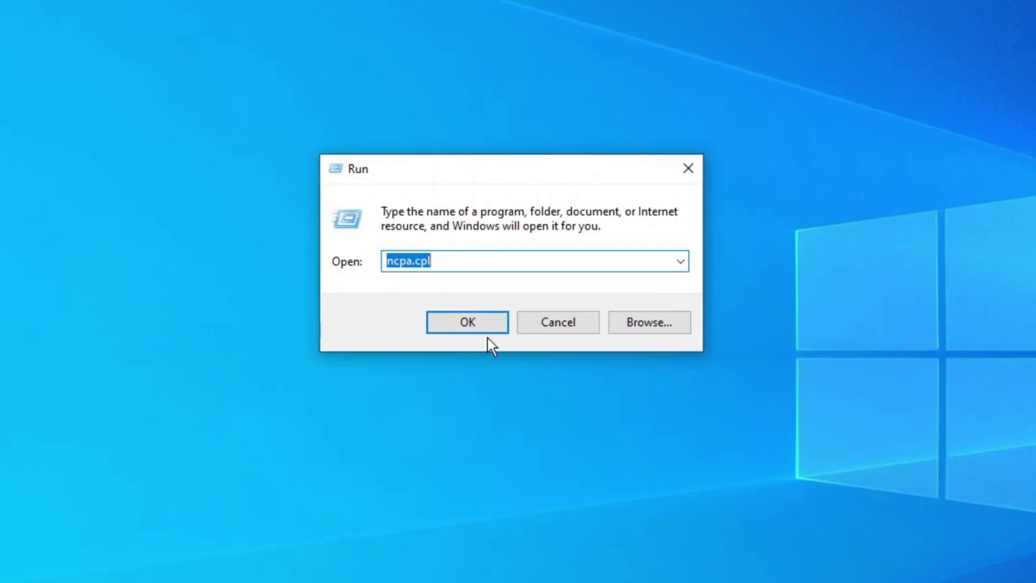
pyautogui.click(470, 321)
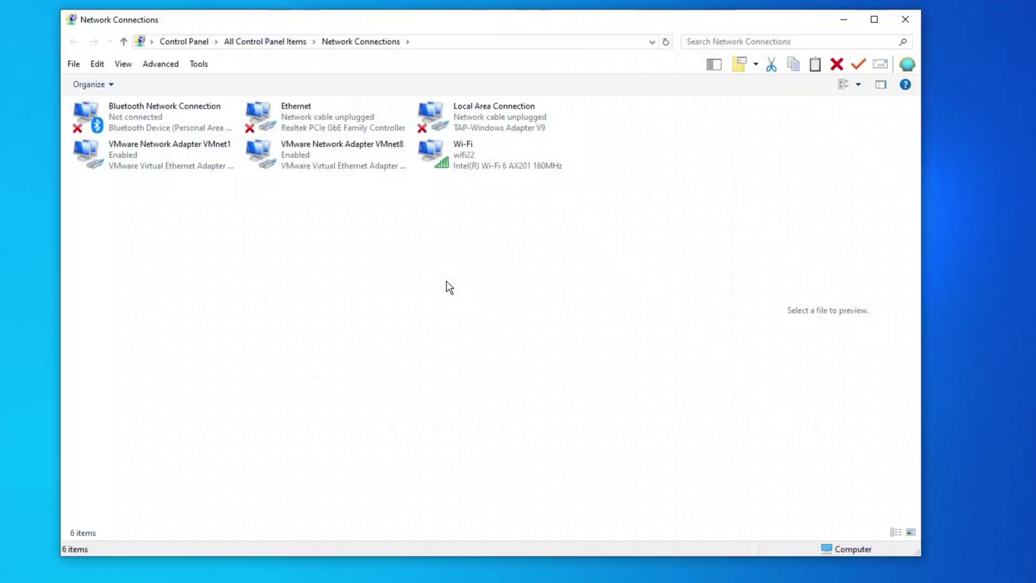
# - Reopen the Wi-Fi connection's Properties and move the window to the centre
pyautogui.rightClick(472, 157)
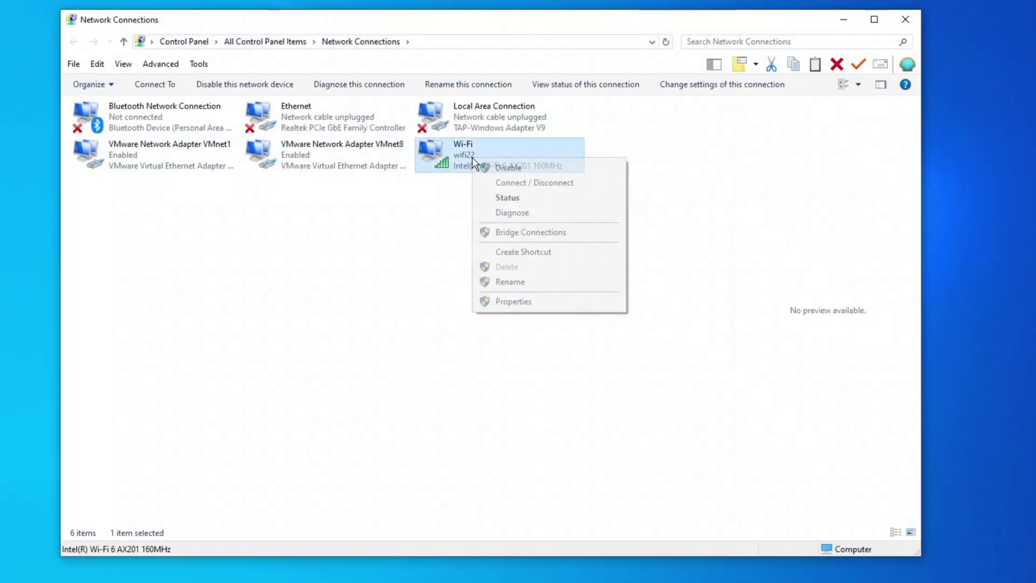
pyautogui.click(563, 300)
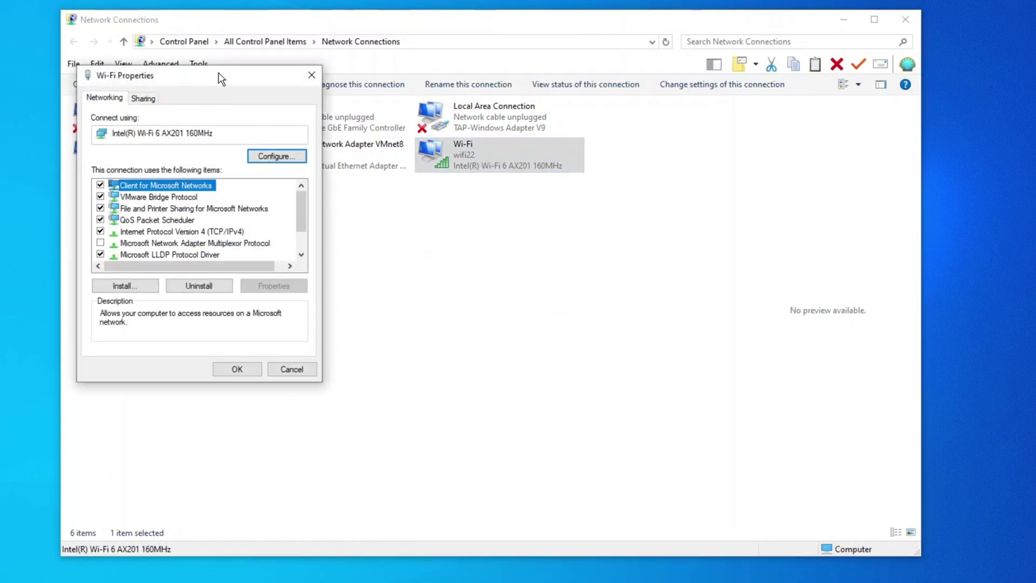
pyautogui.moveTo(232, 82); pyautogui.dragTo(491, 76)
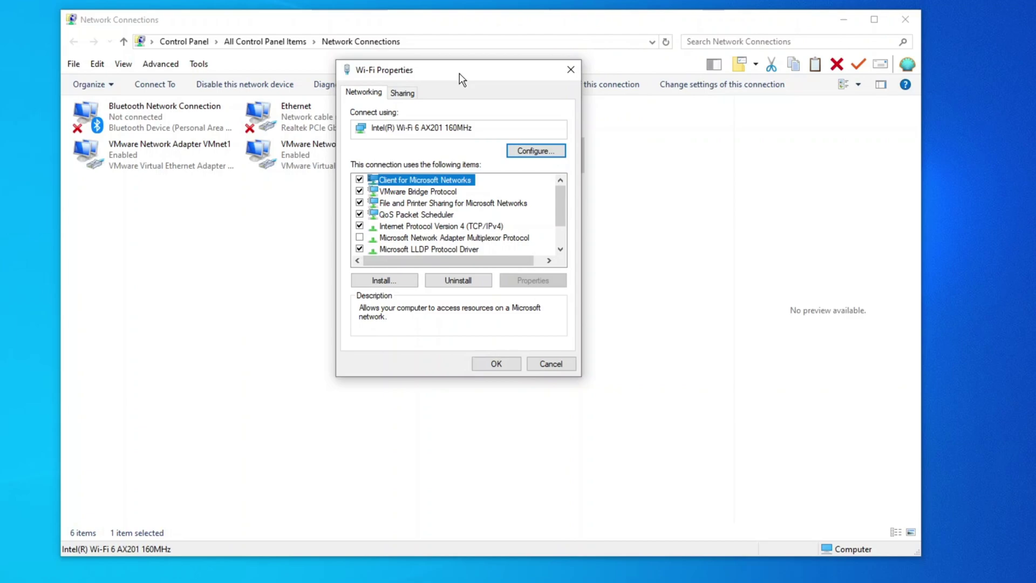
# - Open the Intel Wi-Fi 6 AX201 160MHz adapter's configuration window and centre it
pyautogui.click(536, 151)
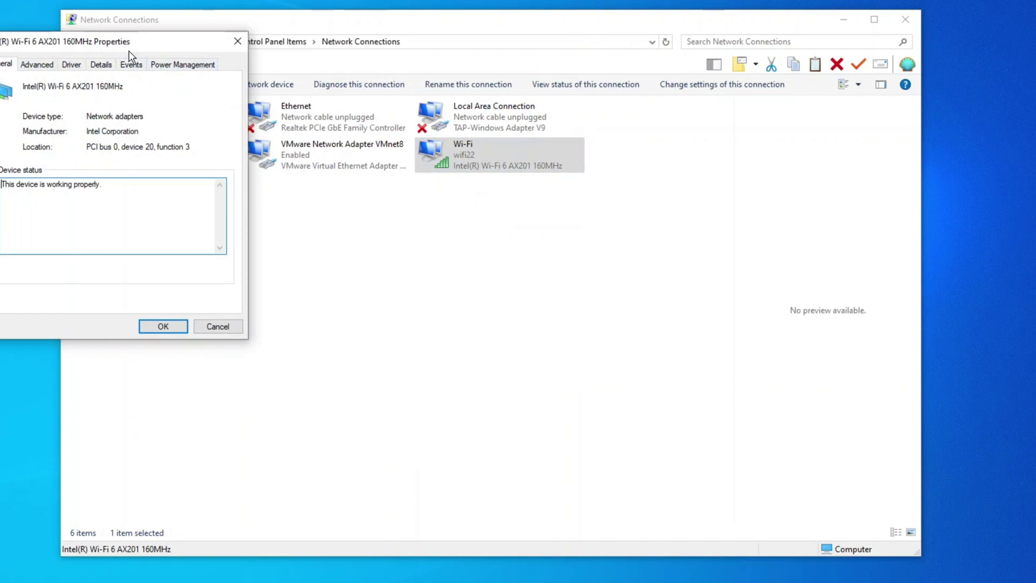
pyautogui.moveTo(112, 44); pyautogui.dragTo(506, 75)
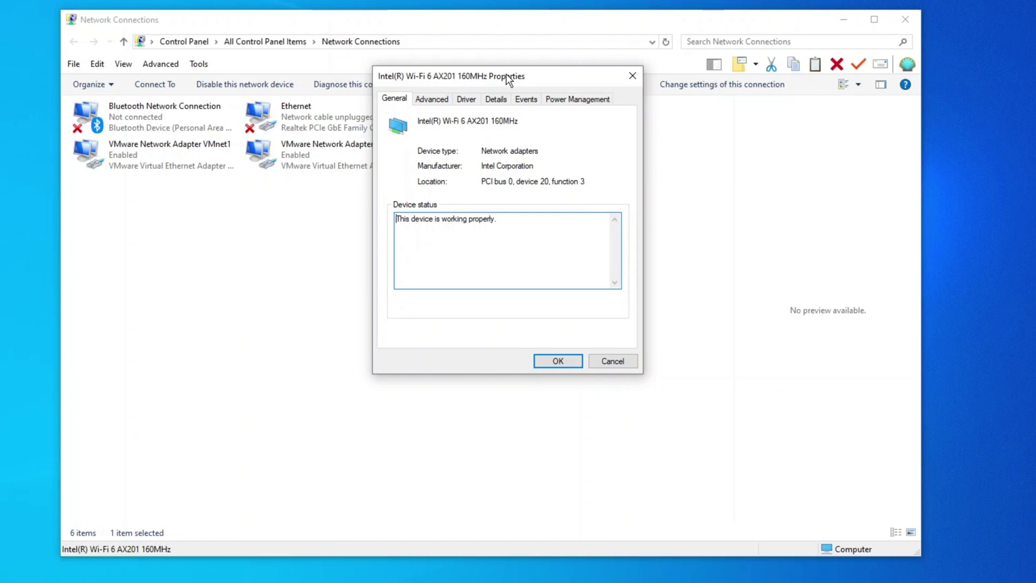
# - On the adapter's Advanced tab, check Fat Channel Intolerant and leave it Disabled
pyautogui.click(434, 100)
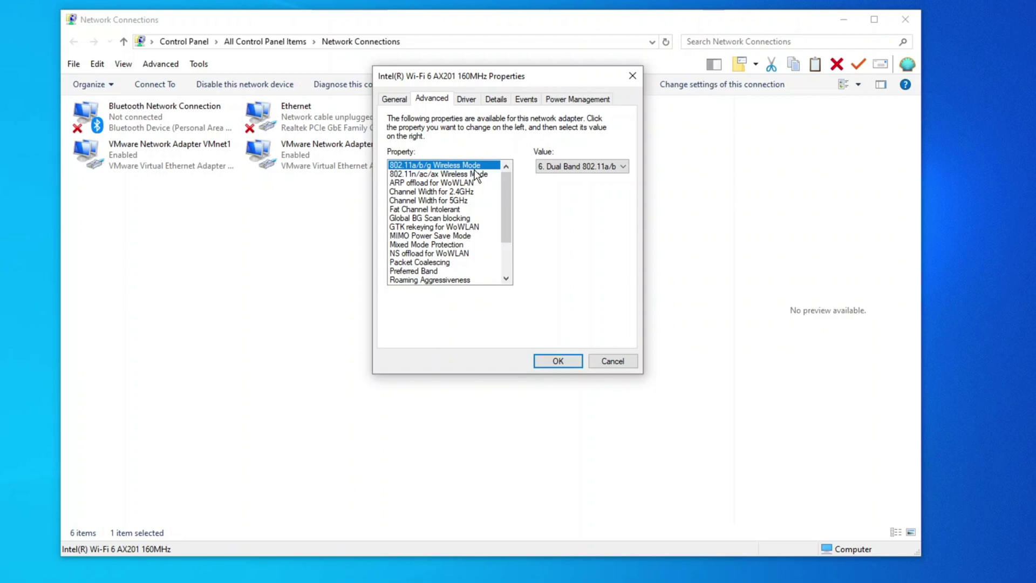
pyautogui.click(446, 209)
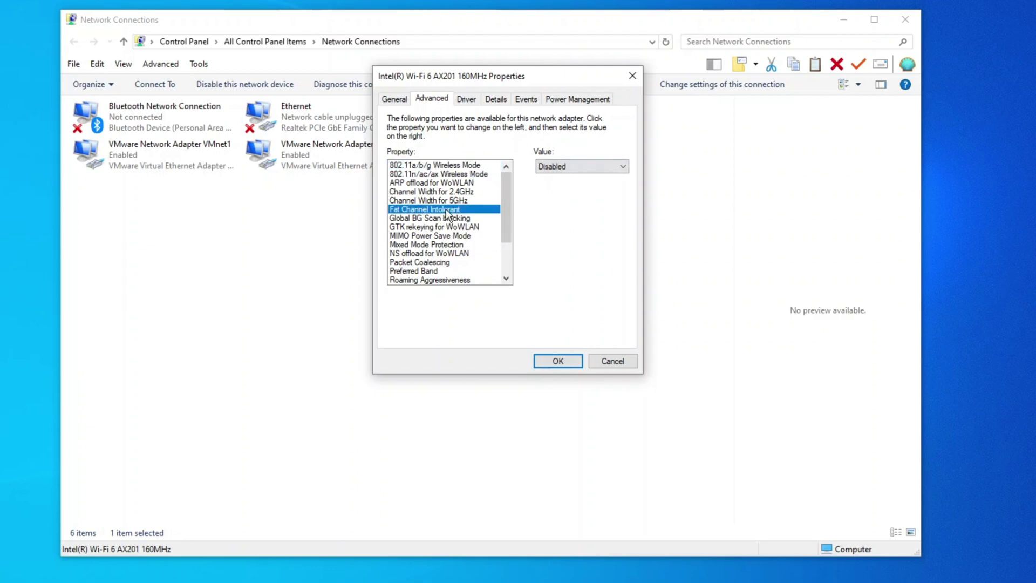
pyautogui.click(622, 168)
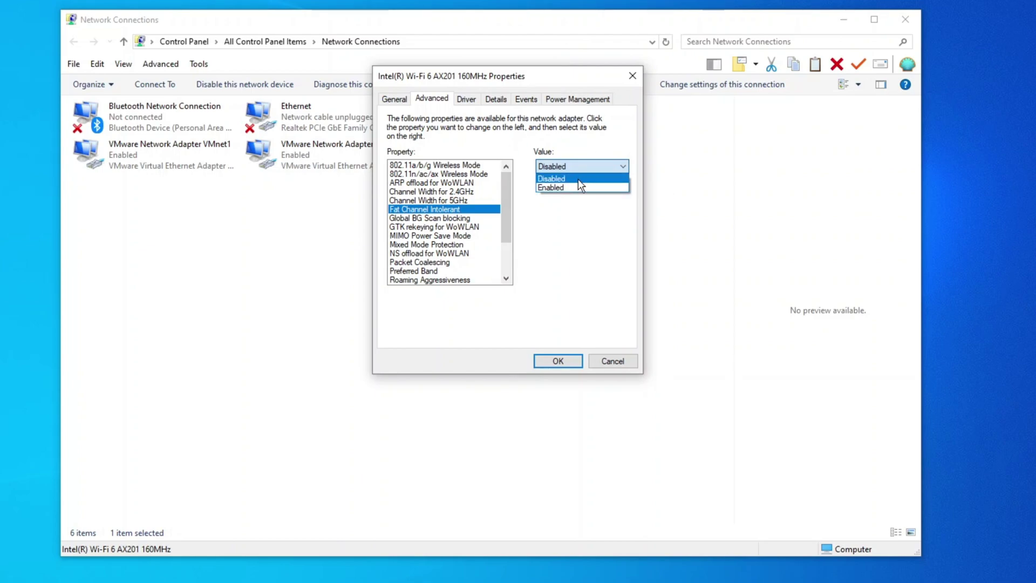
pyautogui.click(608, 179)
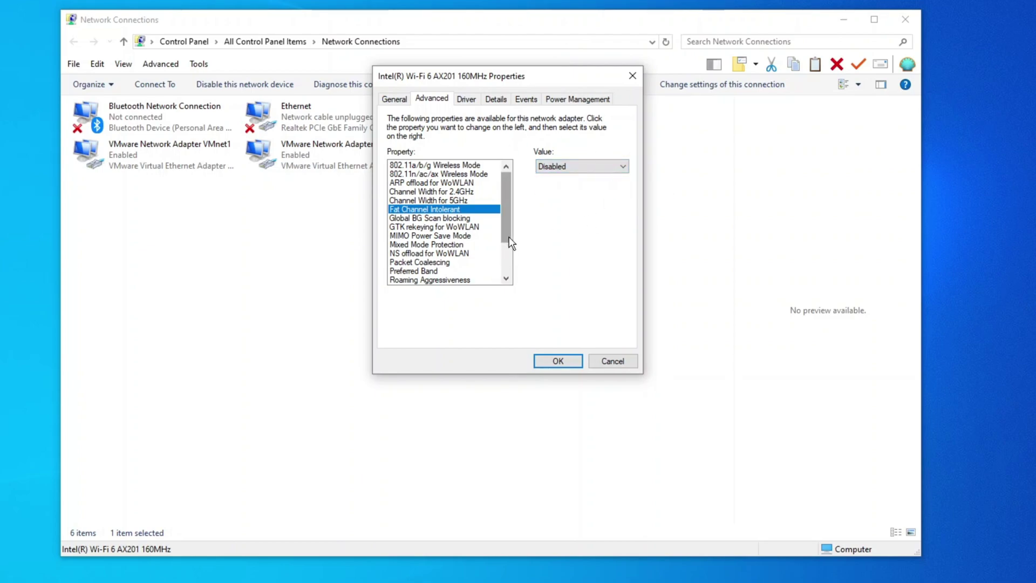
pyautogui.moveTo(509, 229); pyautogui.dragTo(510, 257)
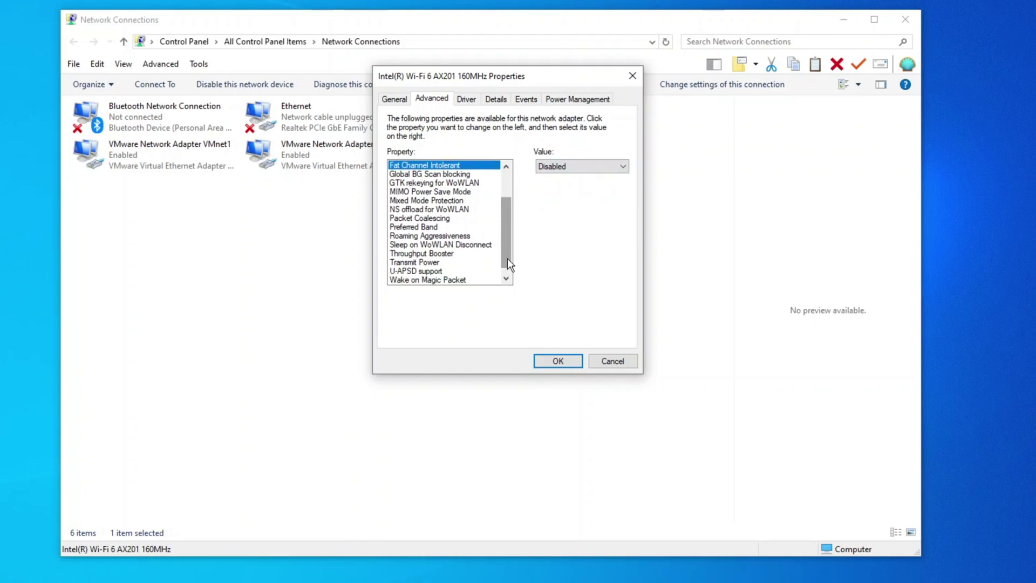
# - Set the Preferred Band property to '3. Prefer 5GHz band'
pyautogui.click(422, 228)
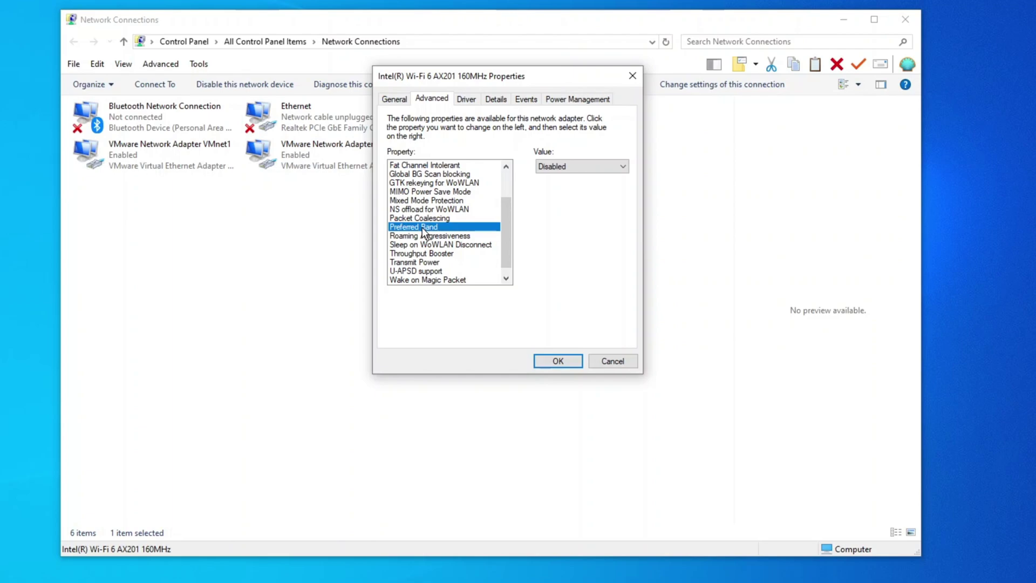
pyautogui.click(621, 165)
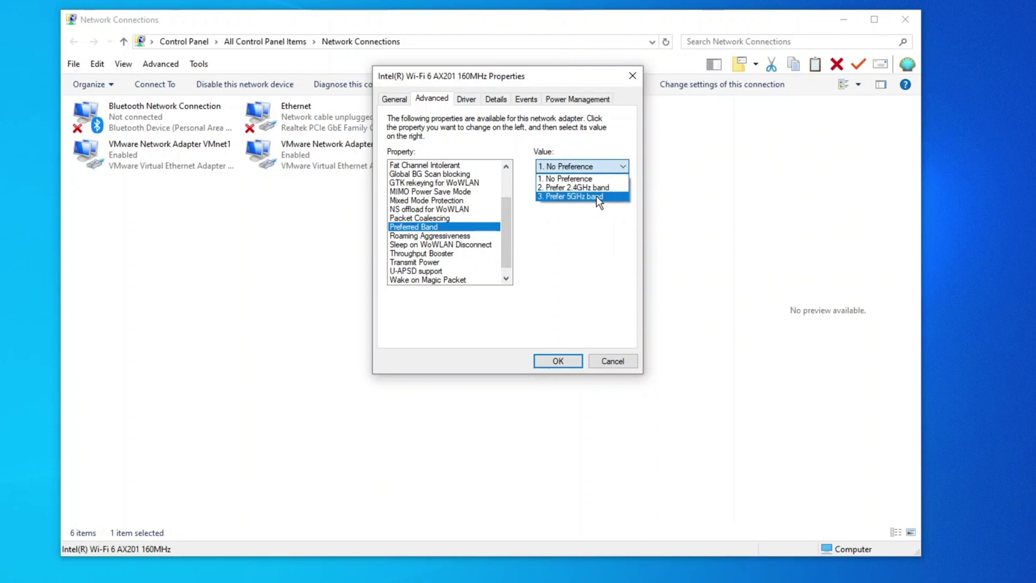
pyautogui.click(597, 196)
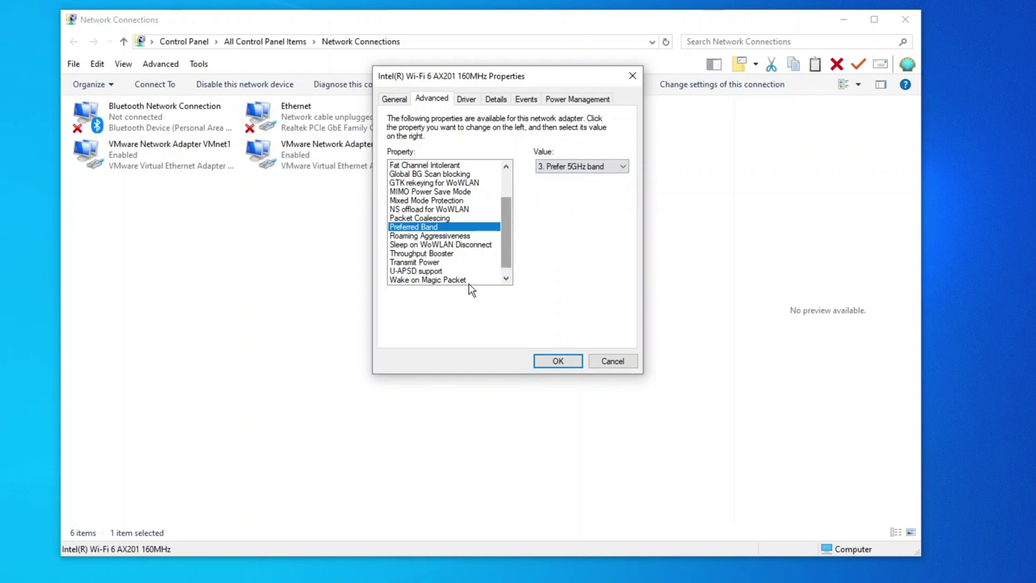
pyautogui.scroll(-1, 508, 254)
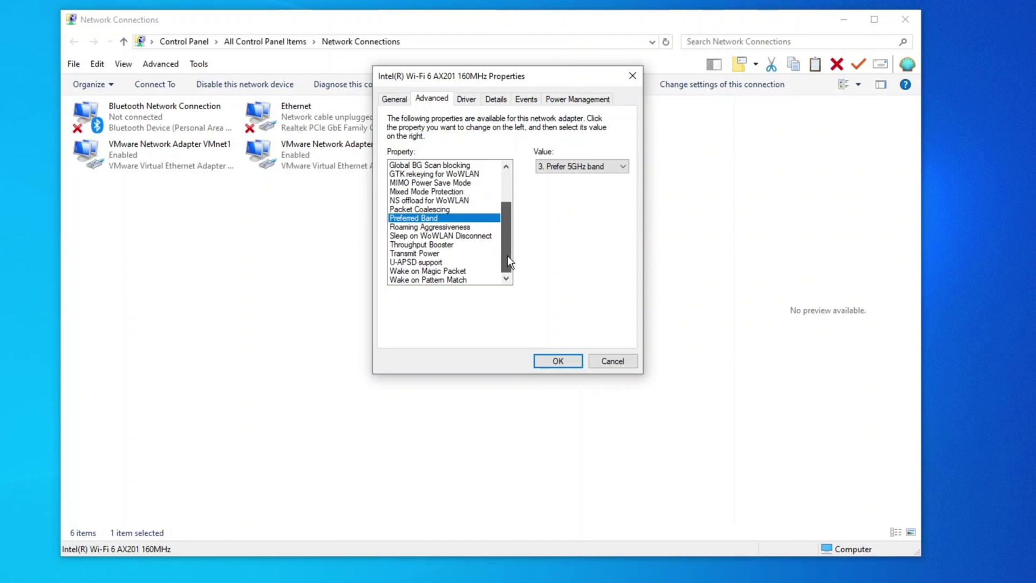
# - Set Roaming Aggressiveness to '1. Lowest' and double-check the selected level
pyautogui.click(462, 227)
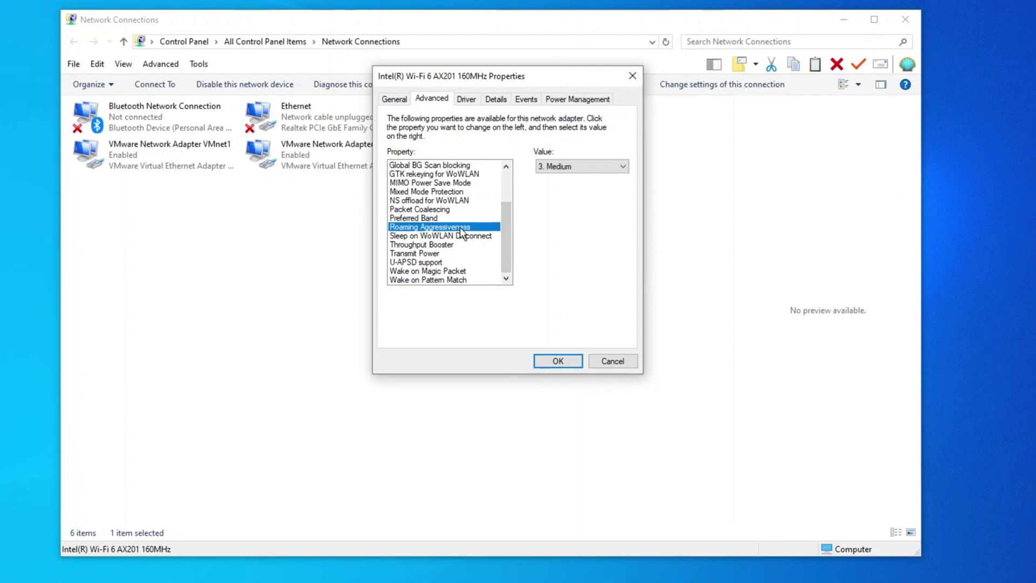
pyautogui.click(621, 166)
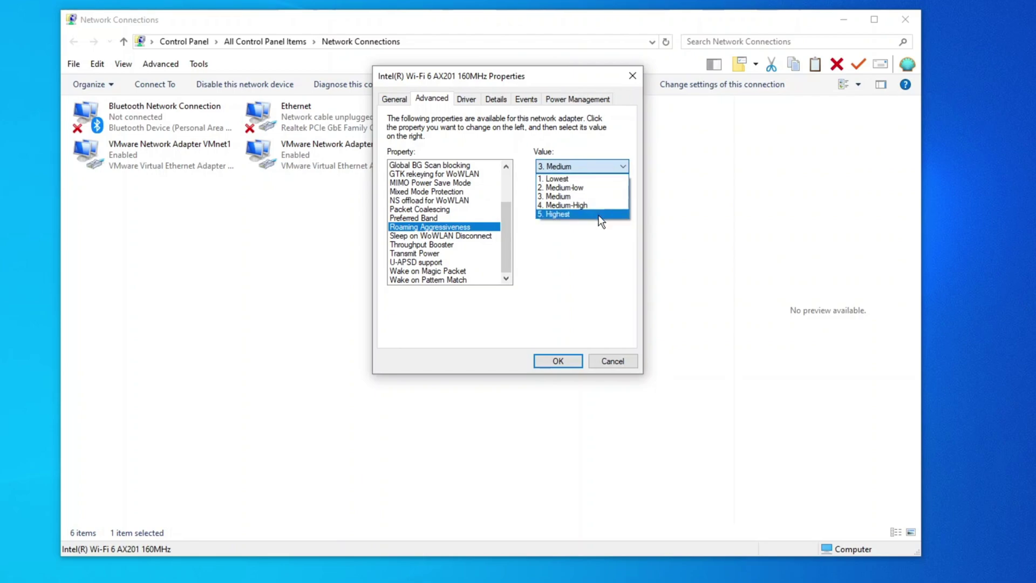
pyautogui.click(607, 180)
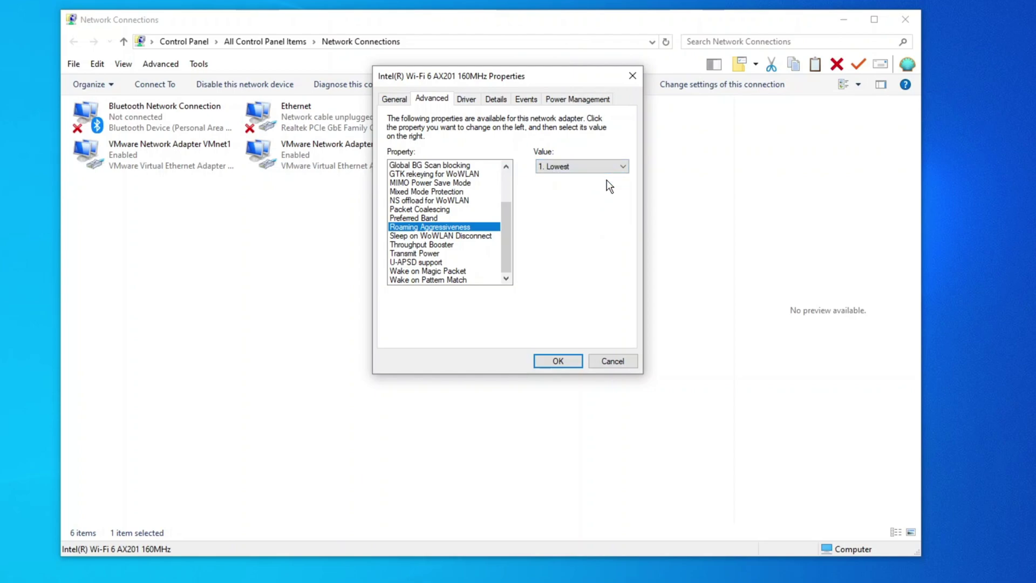
pyautogui.click(621, 166)
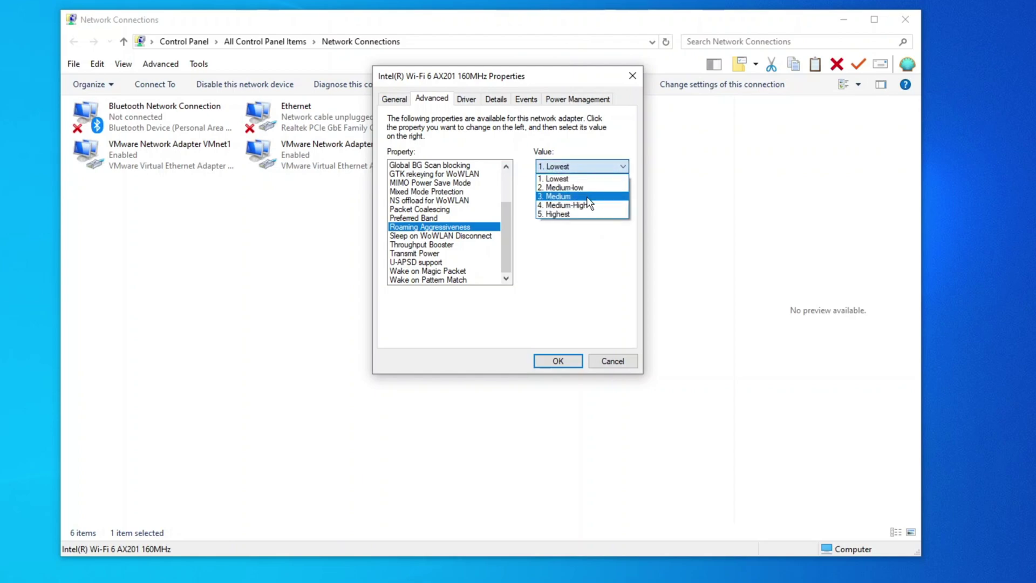
pyautogui.press('Escape')
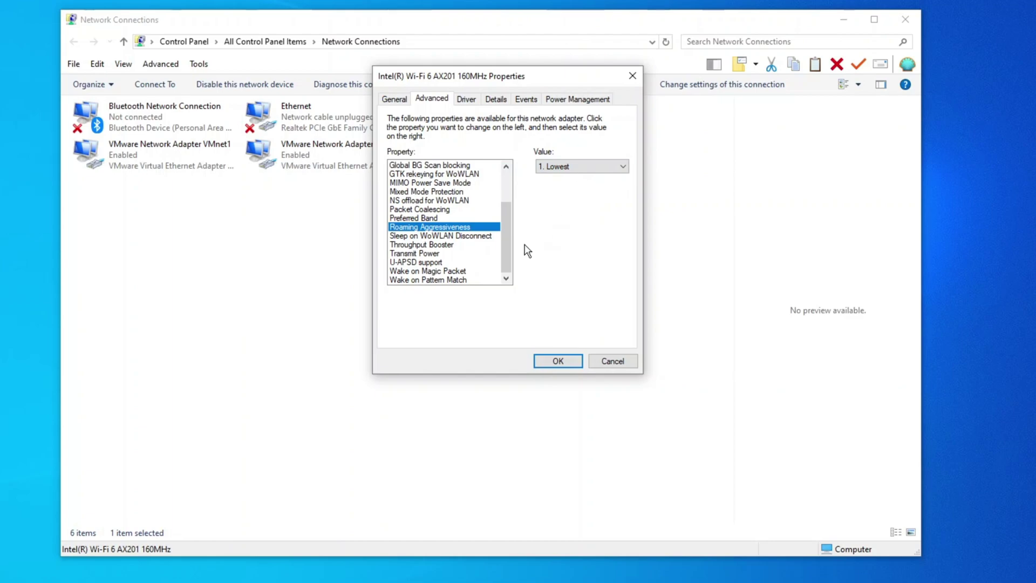
pyautogui.moveTo(508, 246); pyautogui.dragTo(515, 209)
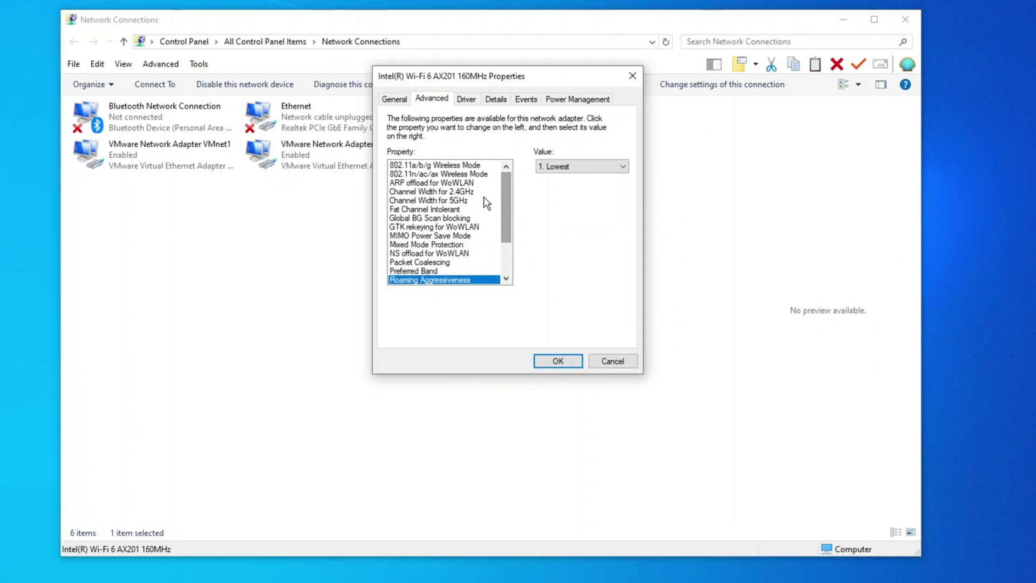
pyautogui.click(467, 201)
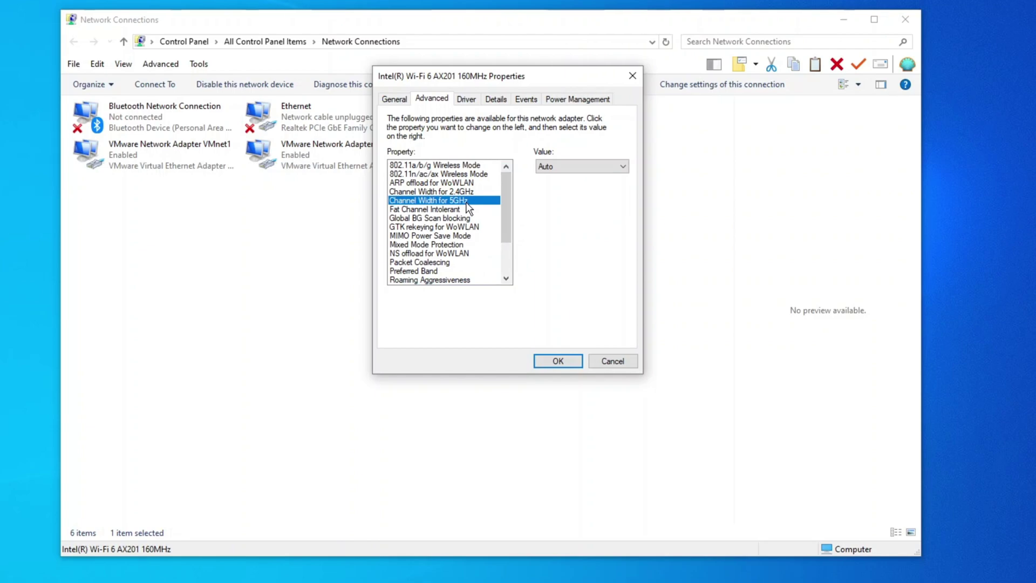
pyautogui.click(623, 166)
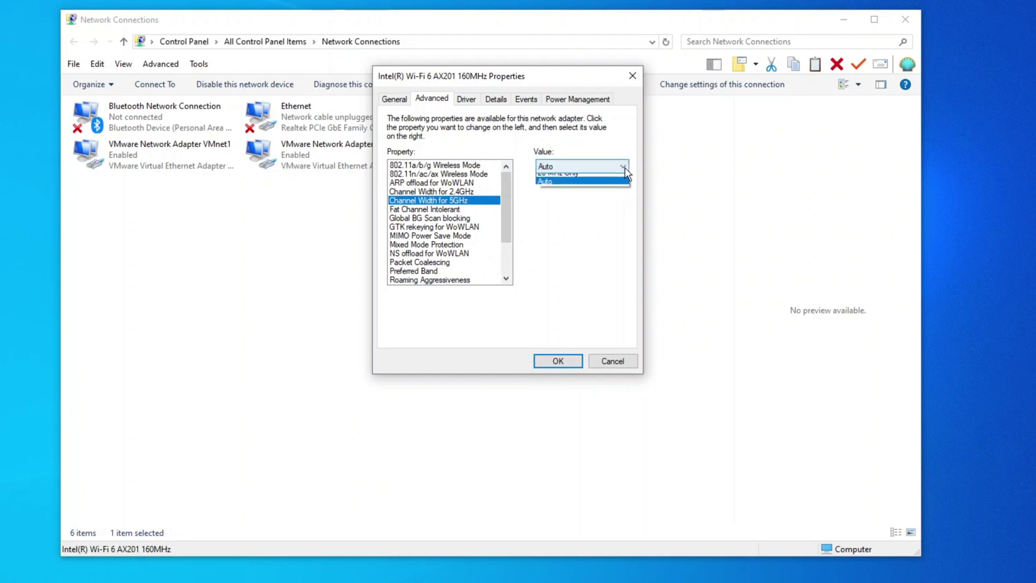
pyautogui.click(570, 187)
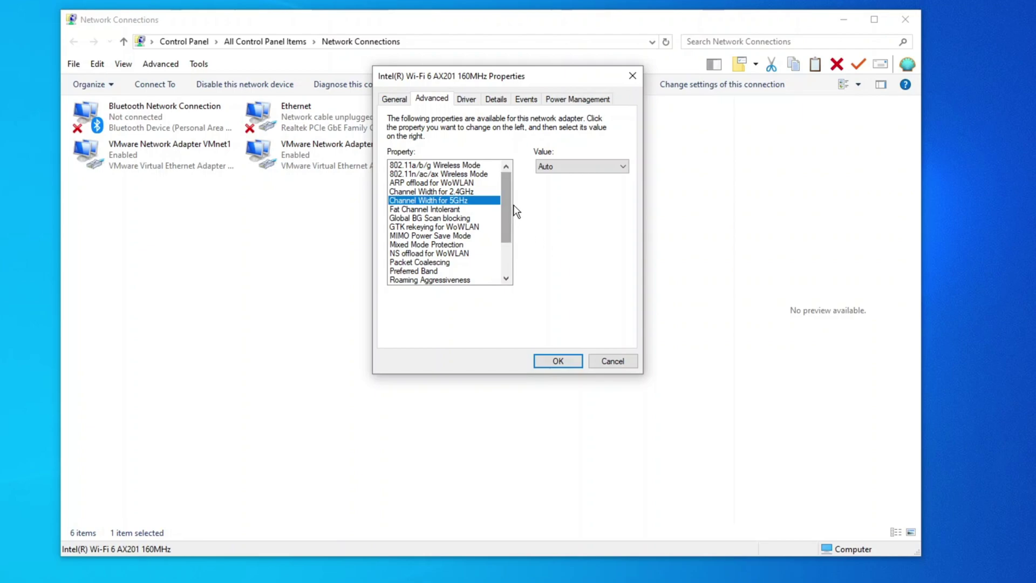
pyautogui.click(581, 168)
pyautogui.click(584, 171)
pyautogui.click(446, 210)
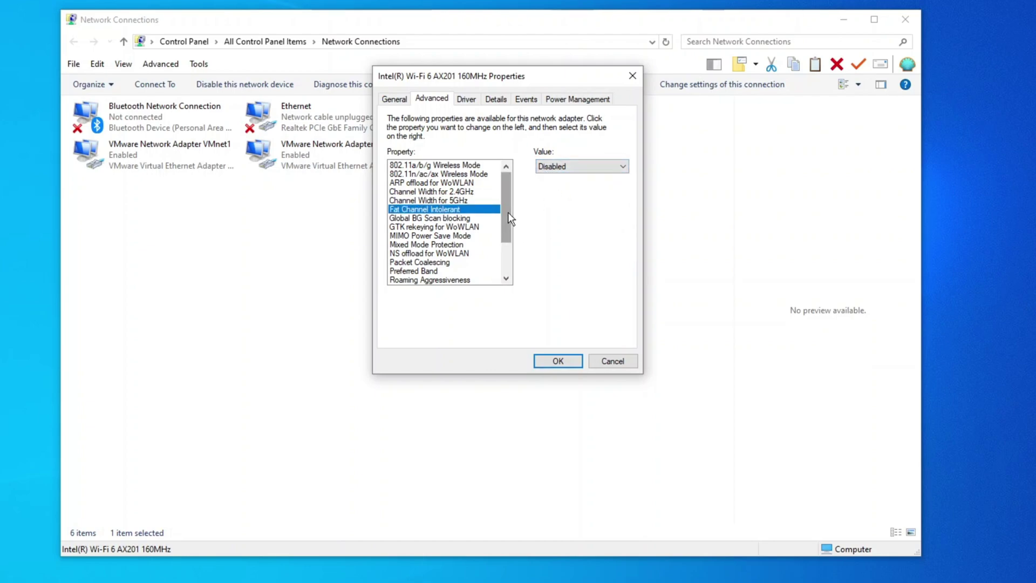
pyautogui.moveTo(507, 209); pyautogui.dragTo(507, 225)
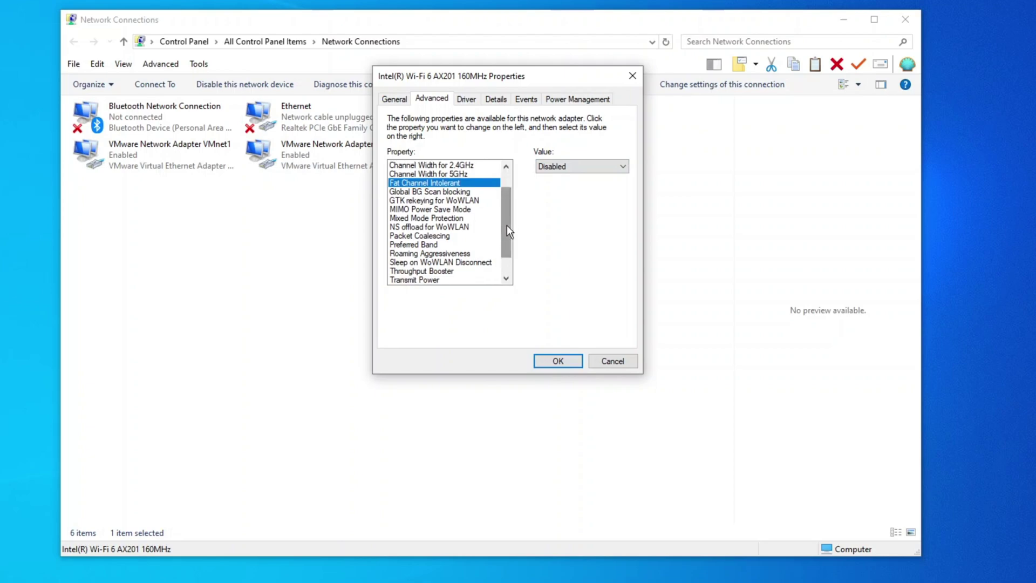
pyautogui.click(441, 245)
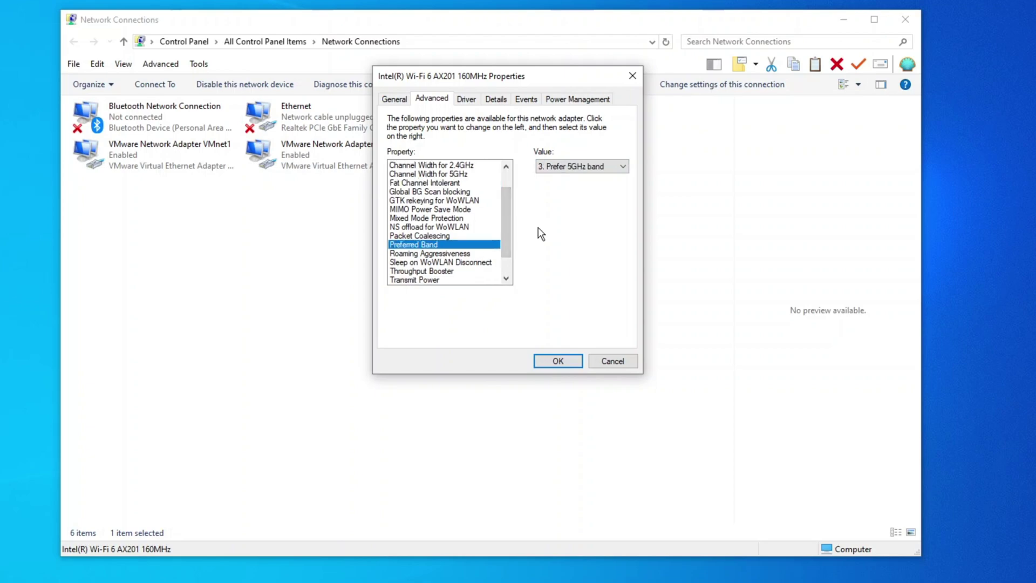
pyautogui.click(582, 169)
pyautogui.click(583, 170)
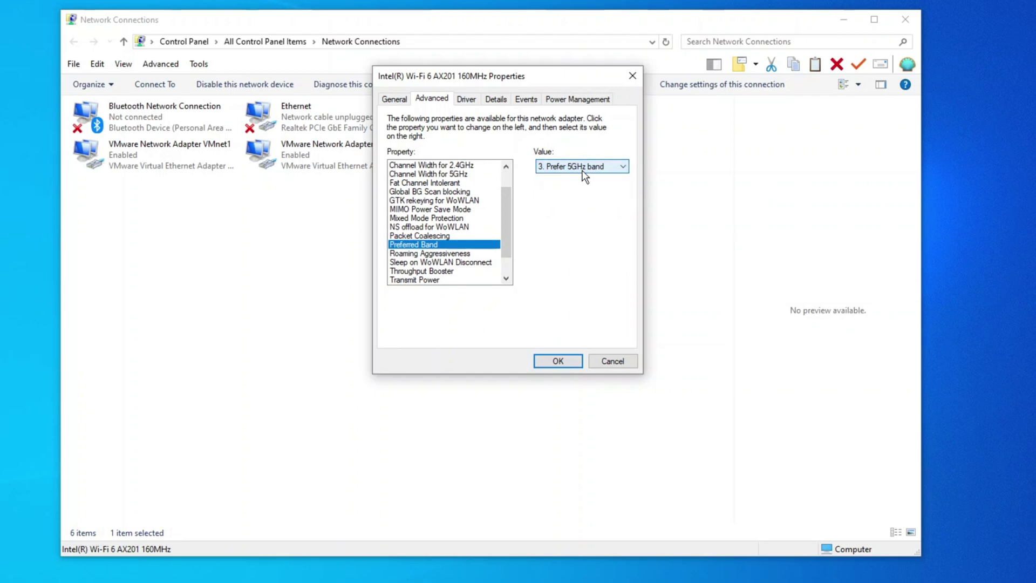
pyautogui.click(455, 254)
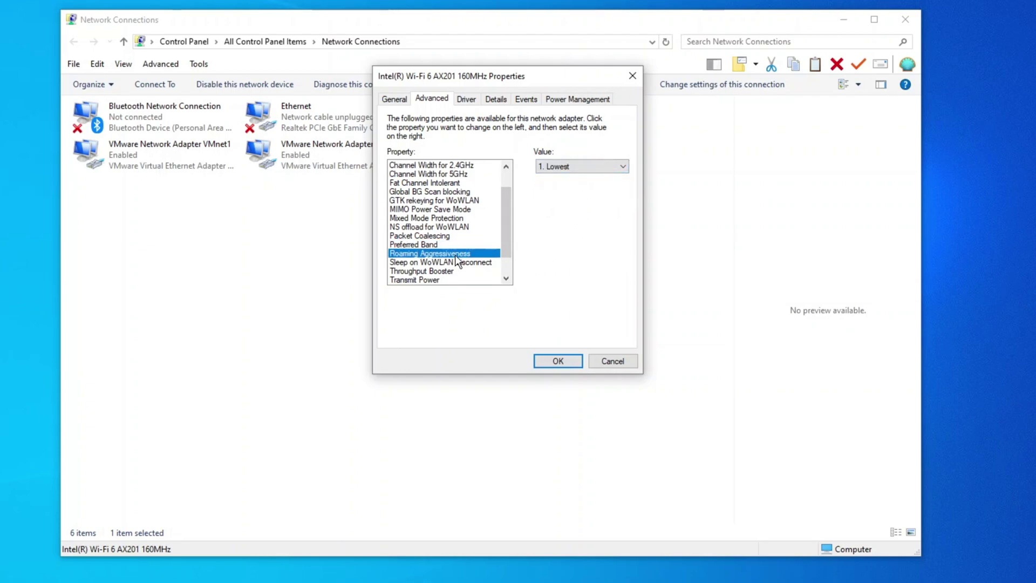
pyautogui.click(575, 167)
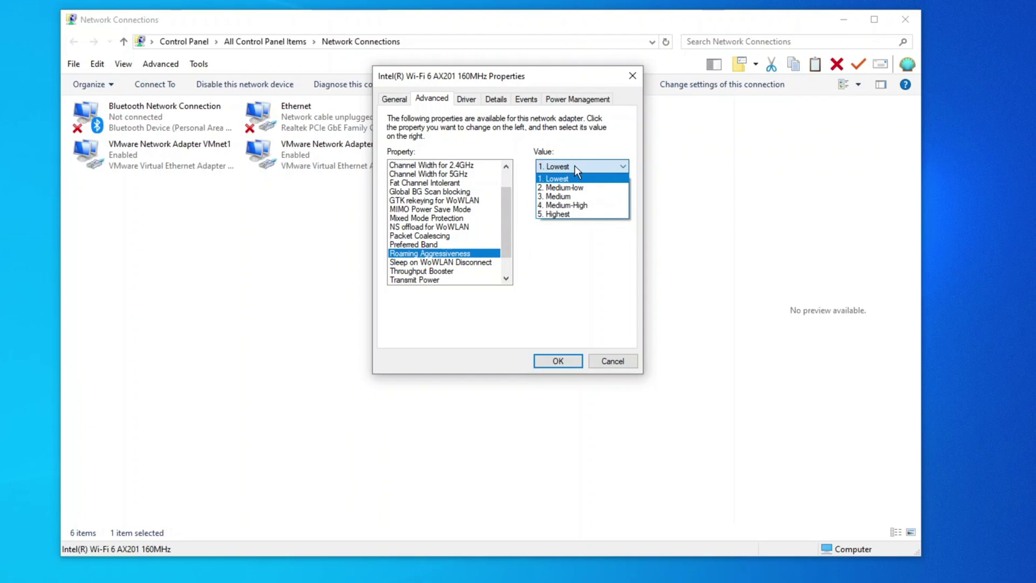
pyautogui.click(575, 166)
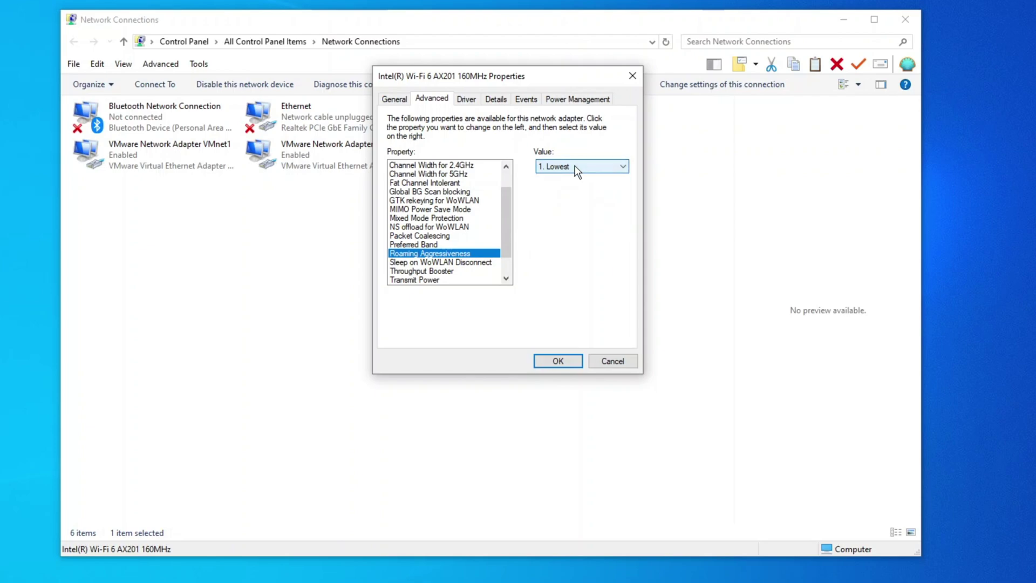
# - Confirm the adapter changes with OK, close Network Connections, and show the Wi-Fi network list
pyautogui.click(559, 361)
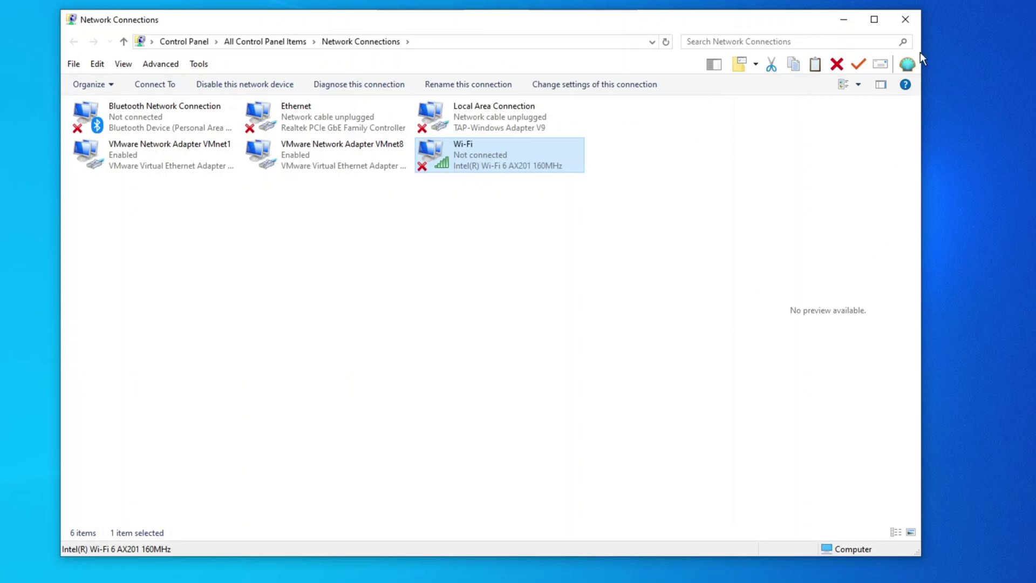
pyautogui.click(905, 19)
pyautogui.moveTo(995, 576)
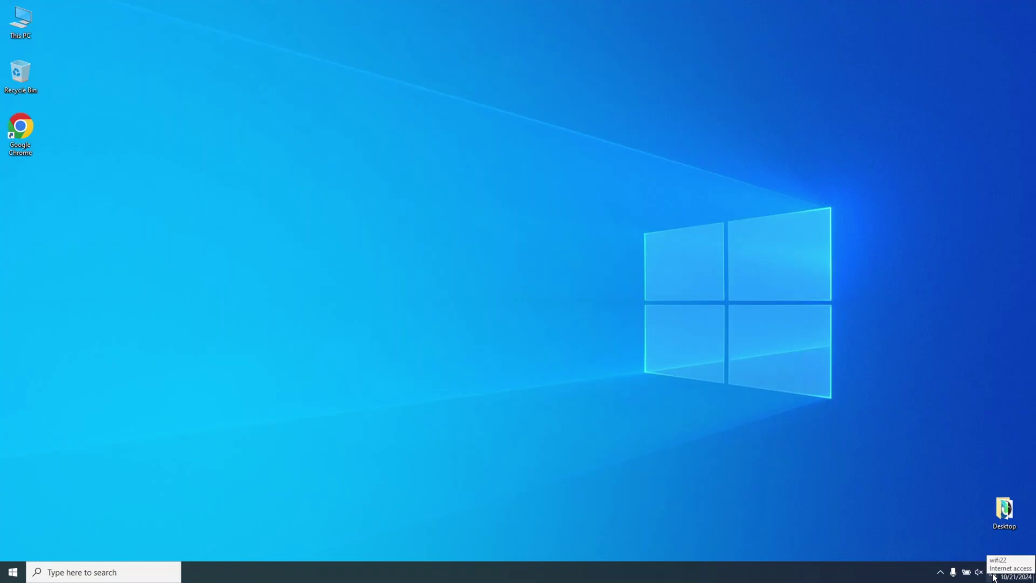
pyautogui.click(994, 577)
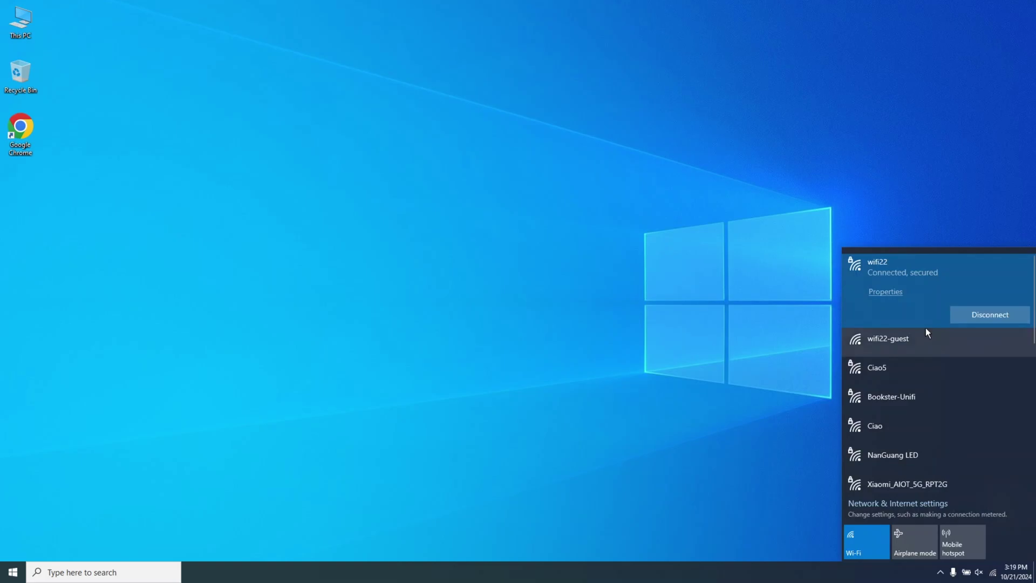
# - Open wifi22's properties and highlight the Network band value reading 5 GHz
pyautogui.click(891, 293)
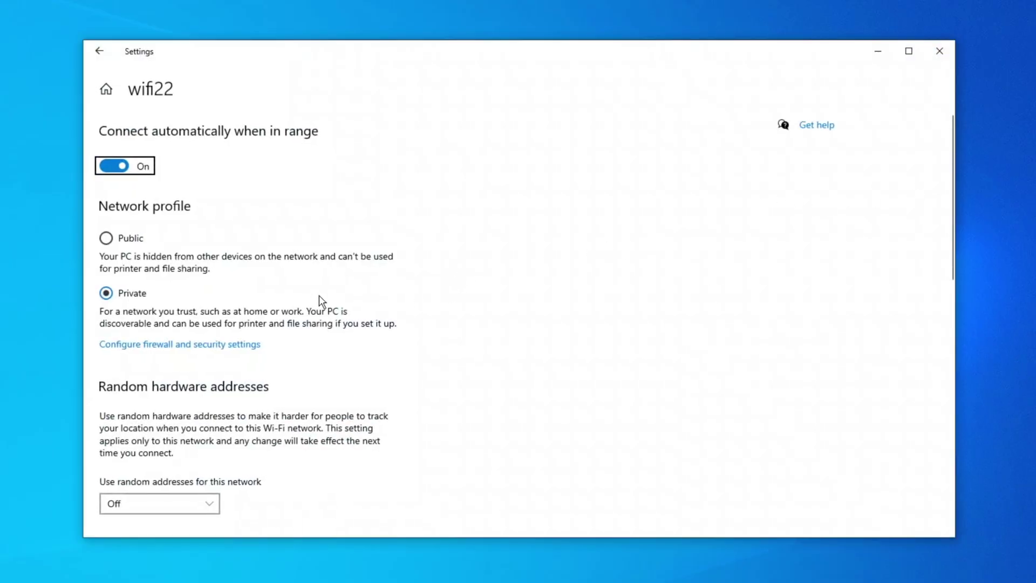
pyautogui.scroll(-15, 311, 345)
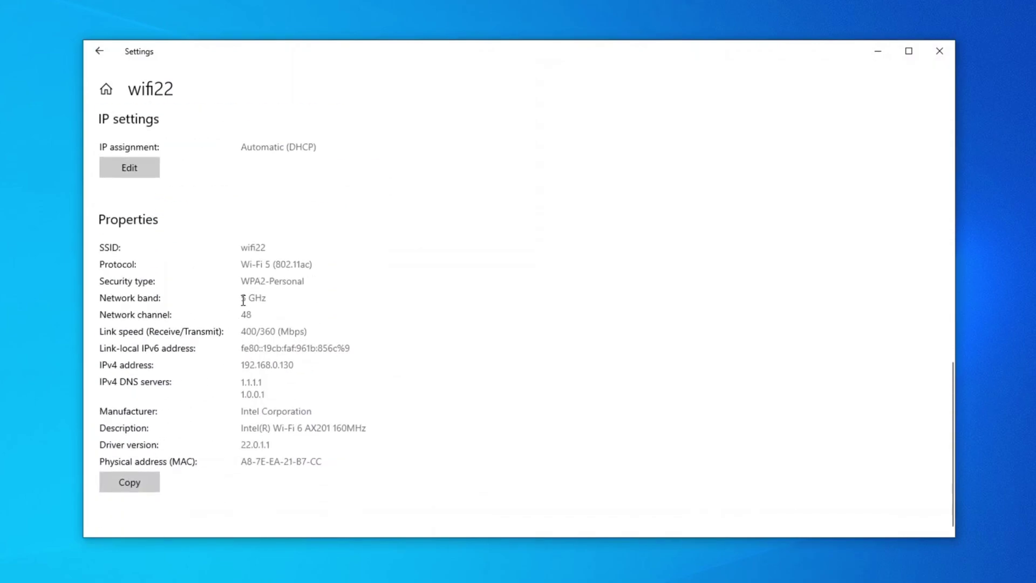
pyautogui.moveTo(244, 300); pyautogui.dragTo(278, 304)
pyautogui.click(266, 381)
pyautogui.moveTo(267, 381); pyautogui.dragTo(232, 393)
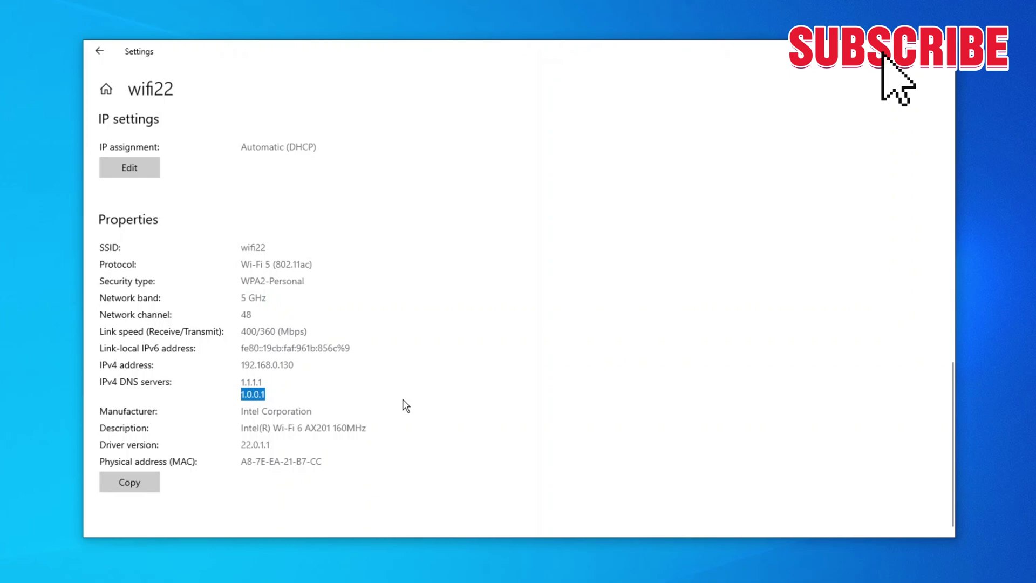
pyautogui.click(335, 391)
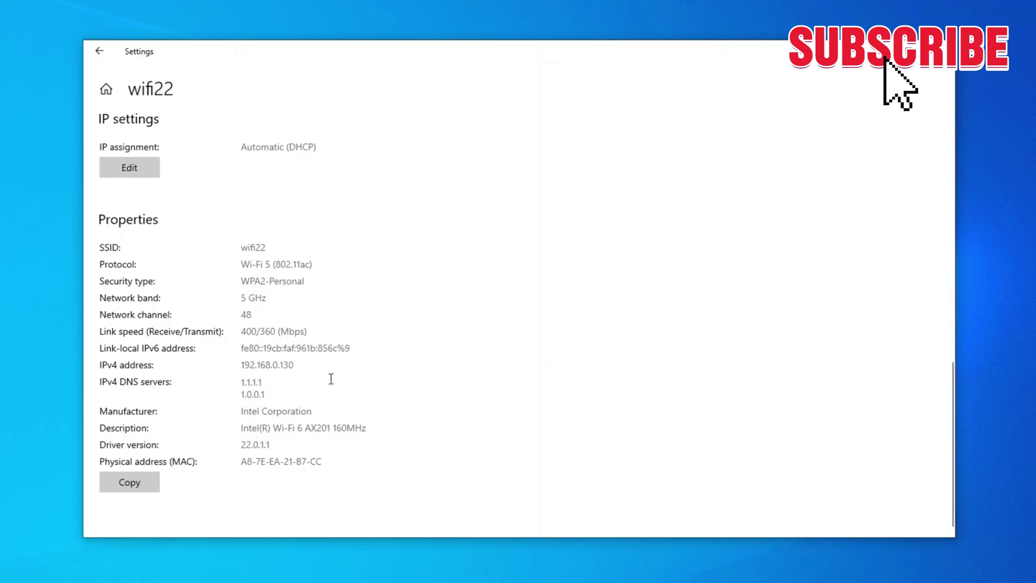